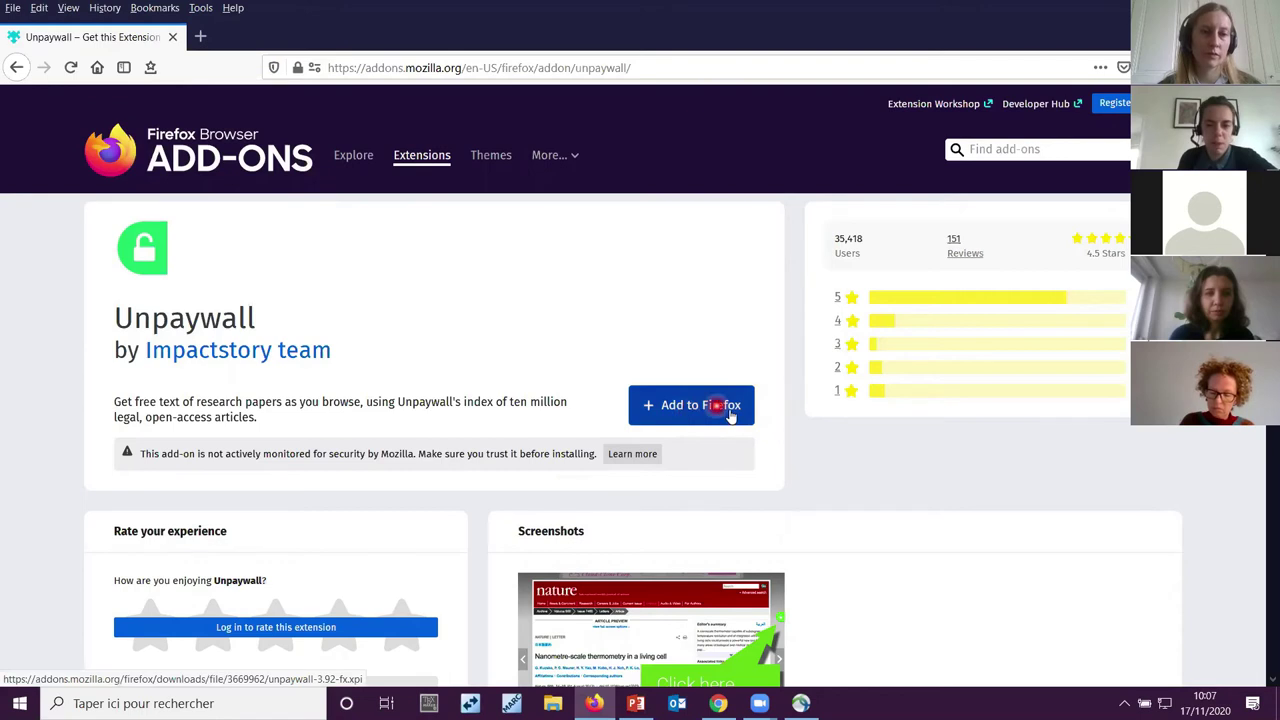
Install the Unpaywall add-on in Firefox, grant the requested permission, allow it to run in private windows and acknowledge the installation notice
{"action": "left_click", "coordinate": [730, 412]}
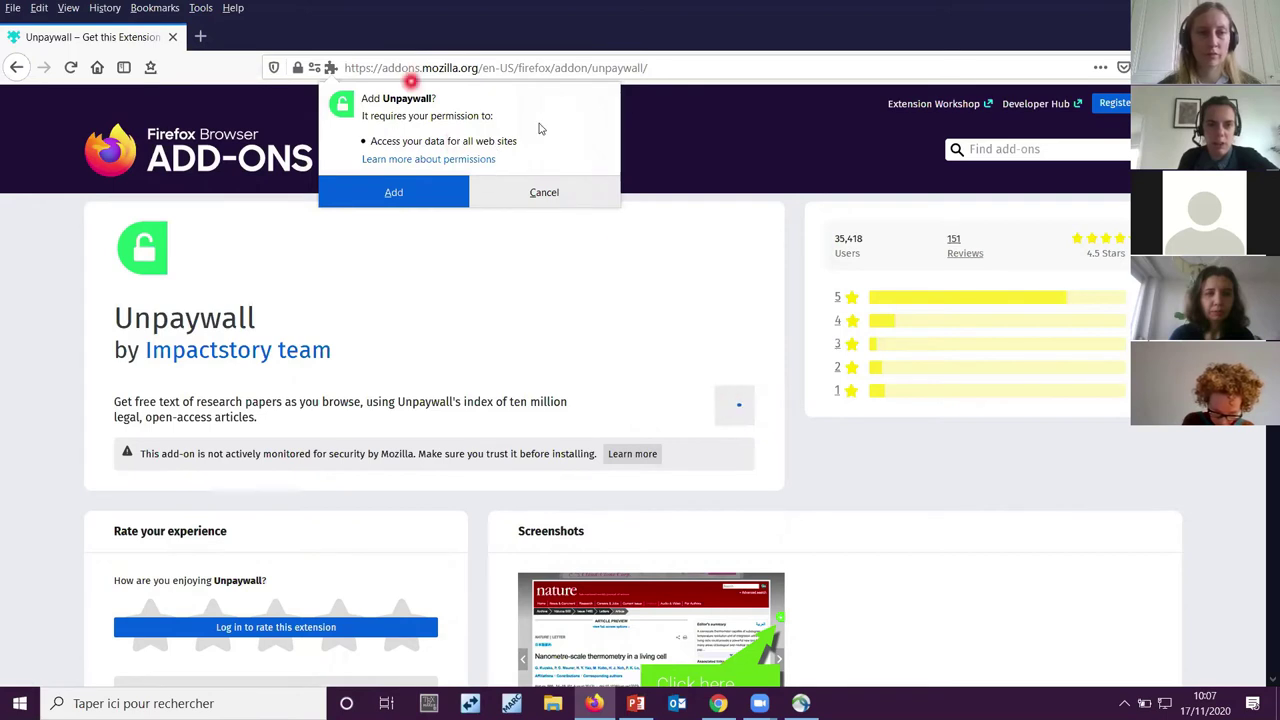
{"action": "left_click", "coordinate": [348, 200]}
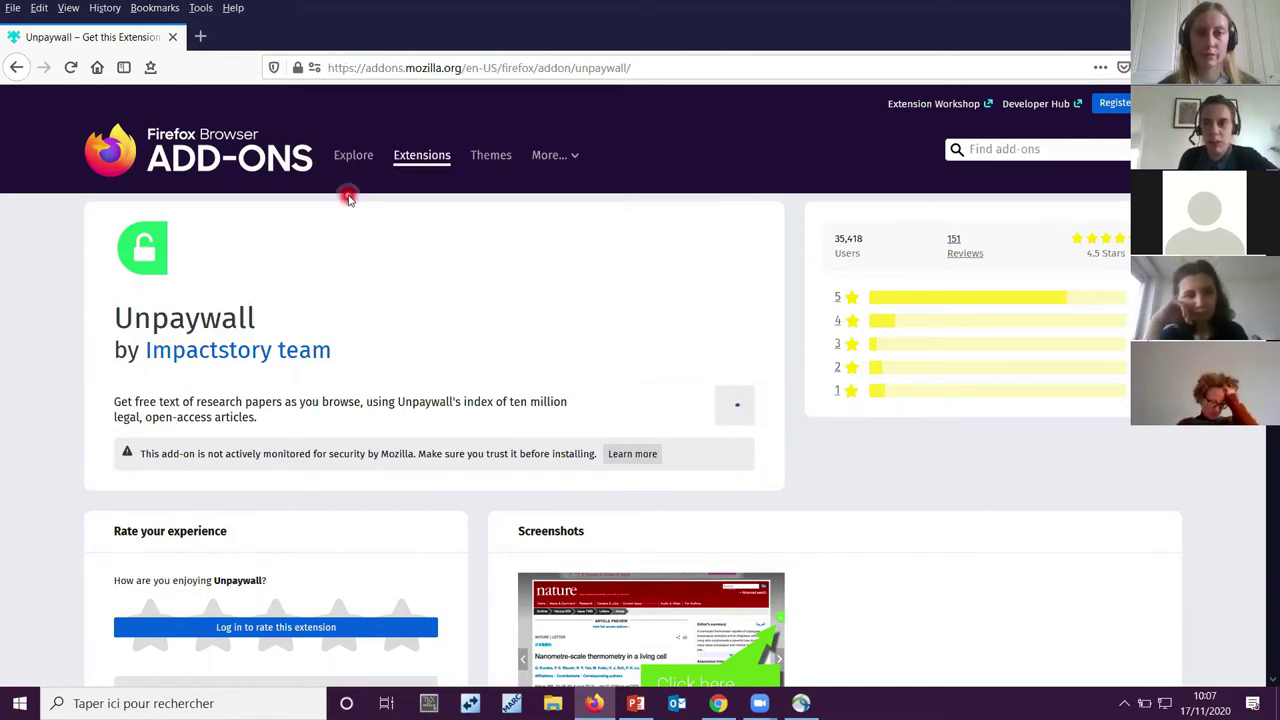
{"action": "left_click", "coordinate": [1030, 145]}
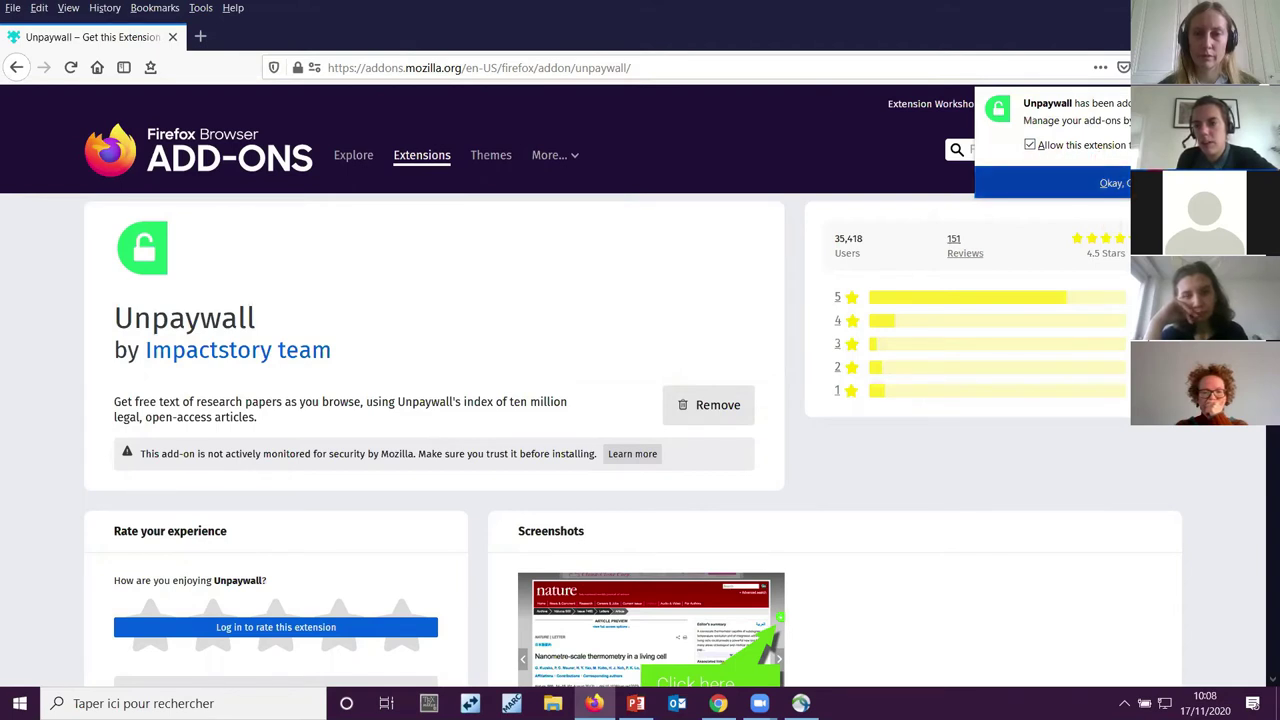
{"action": "left_click", "coordinate": [1061, 192]}
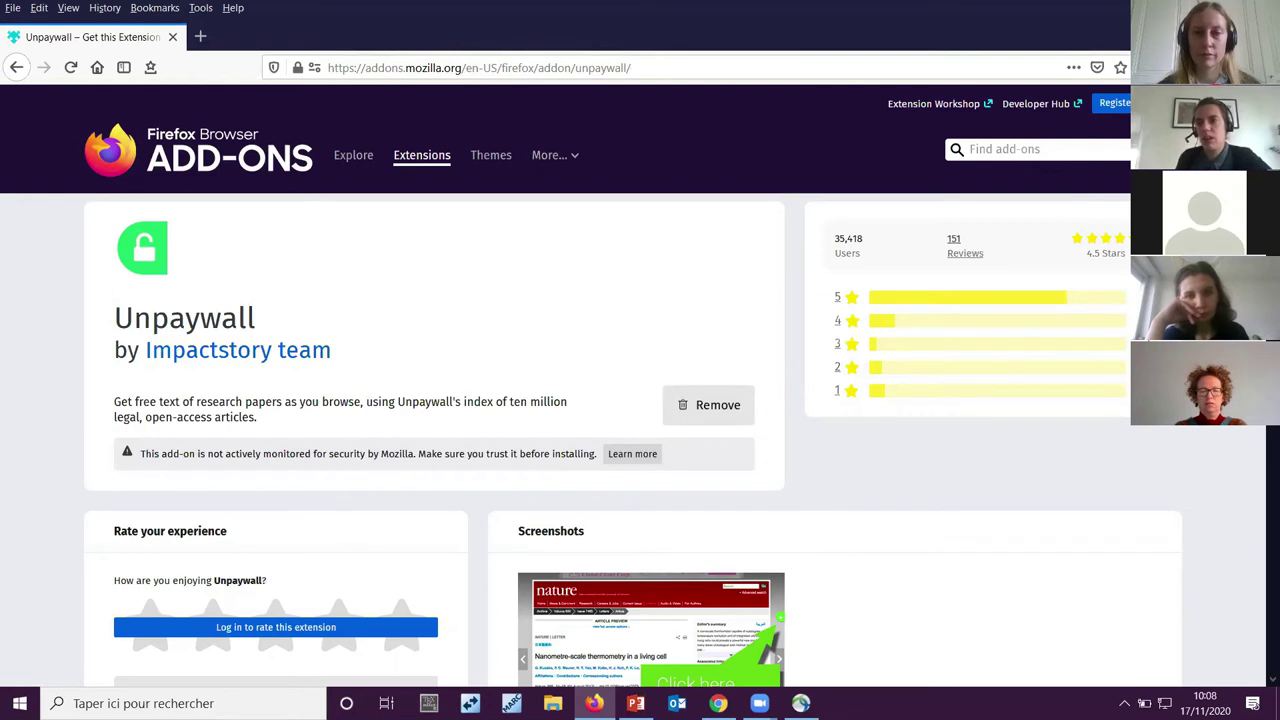
{"action": "left_click", "coordinate": [991, 193]}
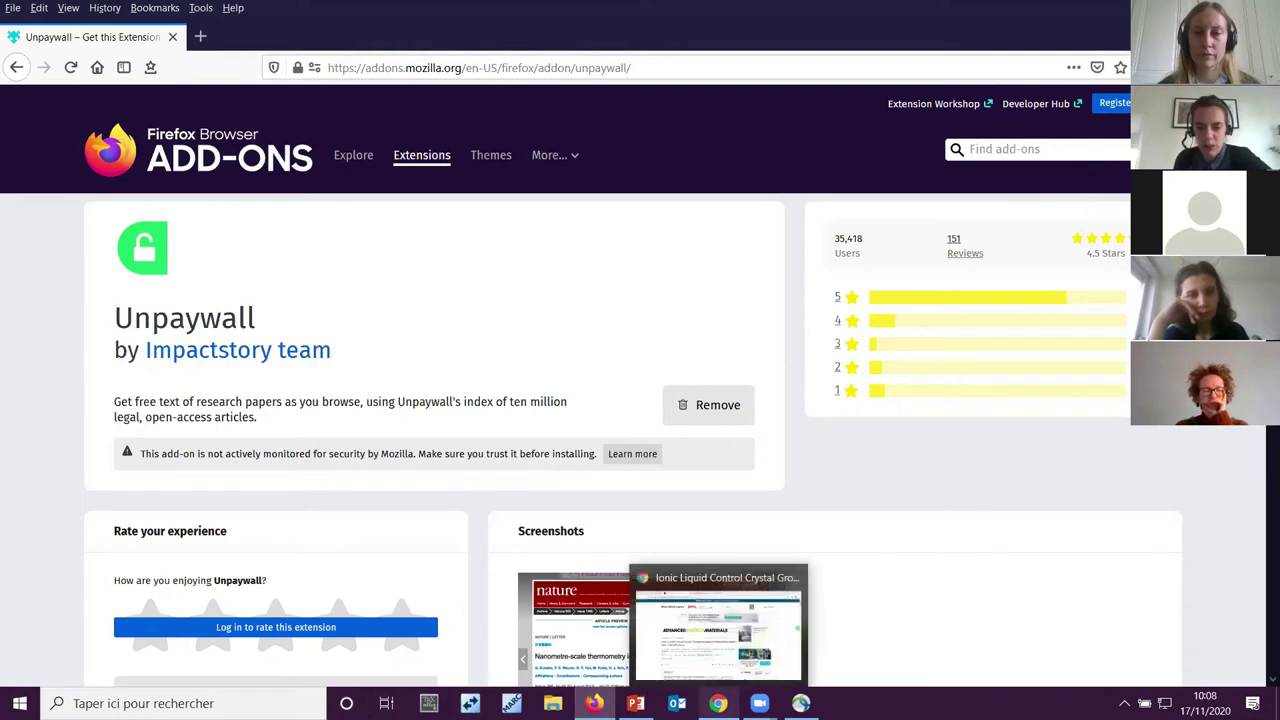
Switch to Chrome and open the free PDF of the ScienceDirect article on aminobenzylated Mannich bases through Unpaywall
{"action": "mouse_move", "coordinate": [759, 703]}
{"action": "mouse_move", "coordinate": [718, 703]}
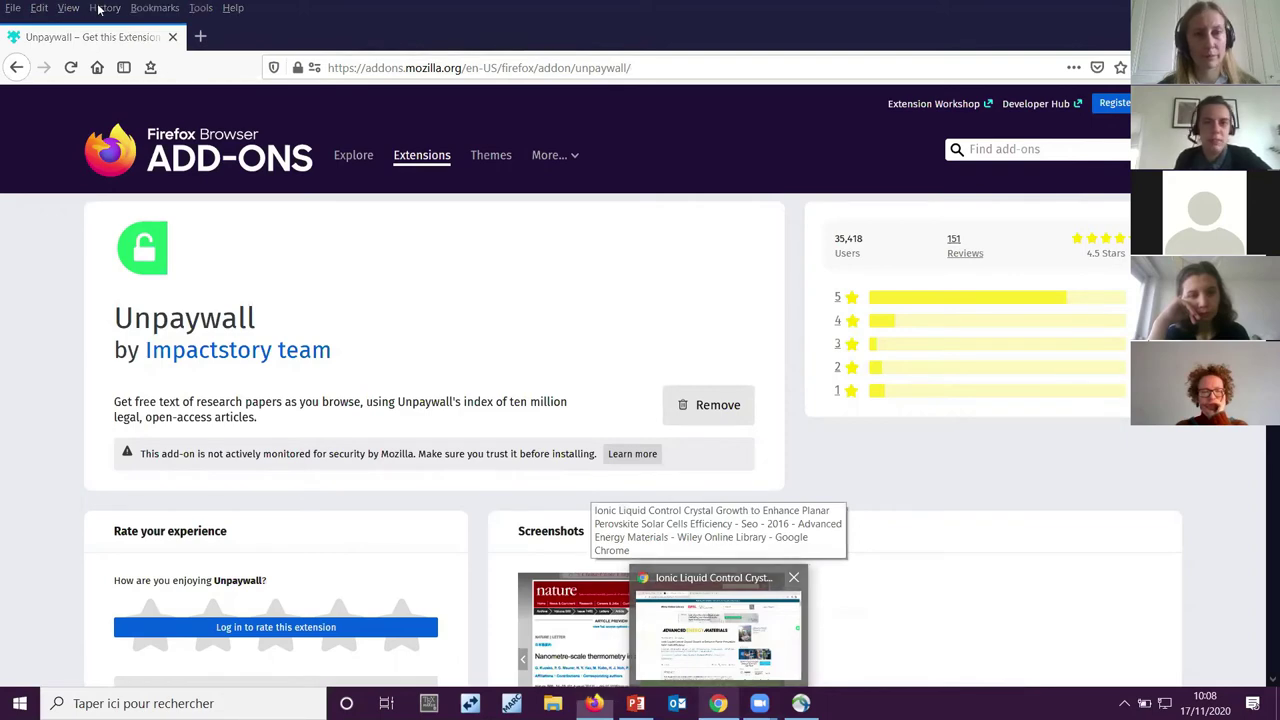
{"action": "left_click", "coordinate": [718, 625]}
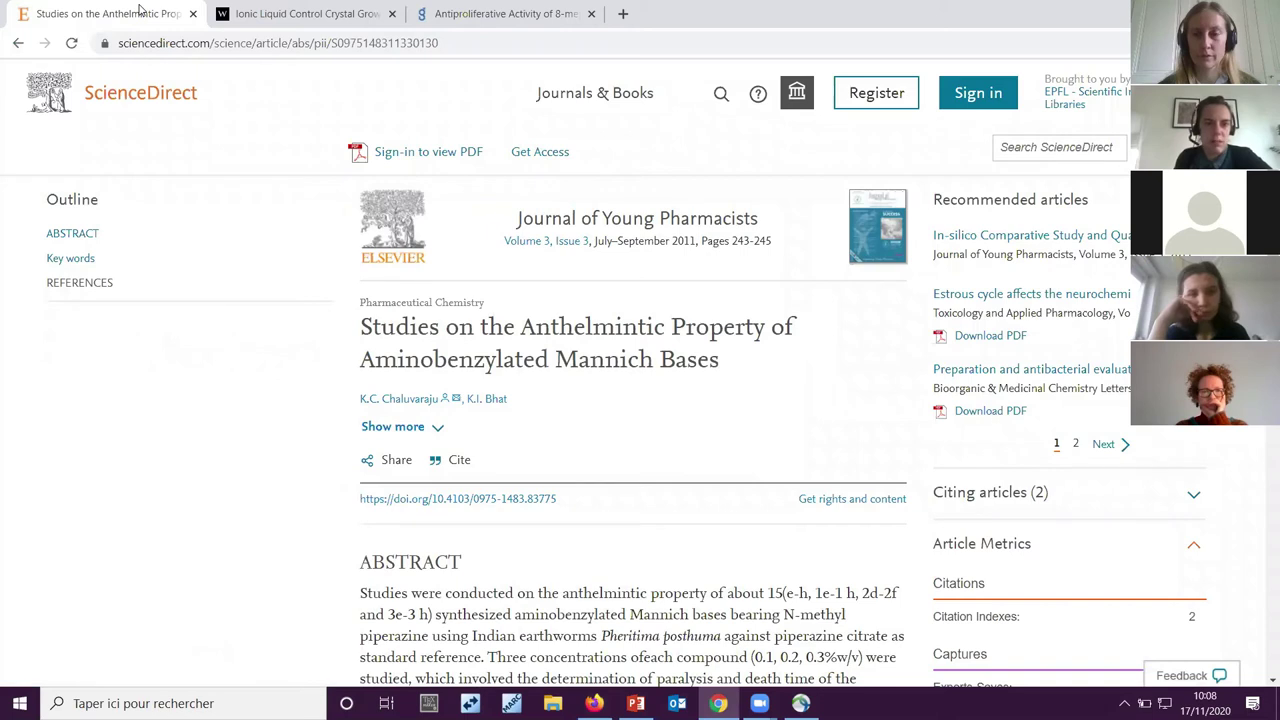
{"action": "left_click", "coordinate": [925, 252]}
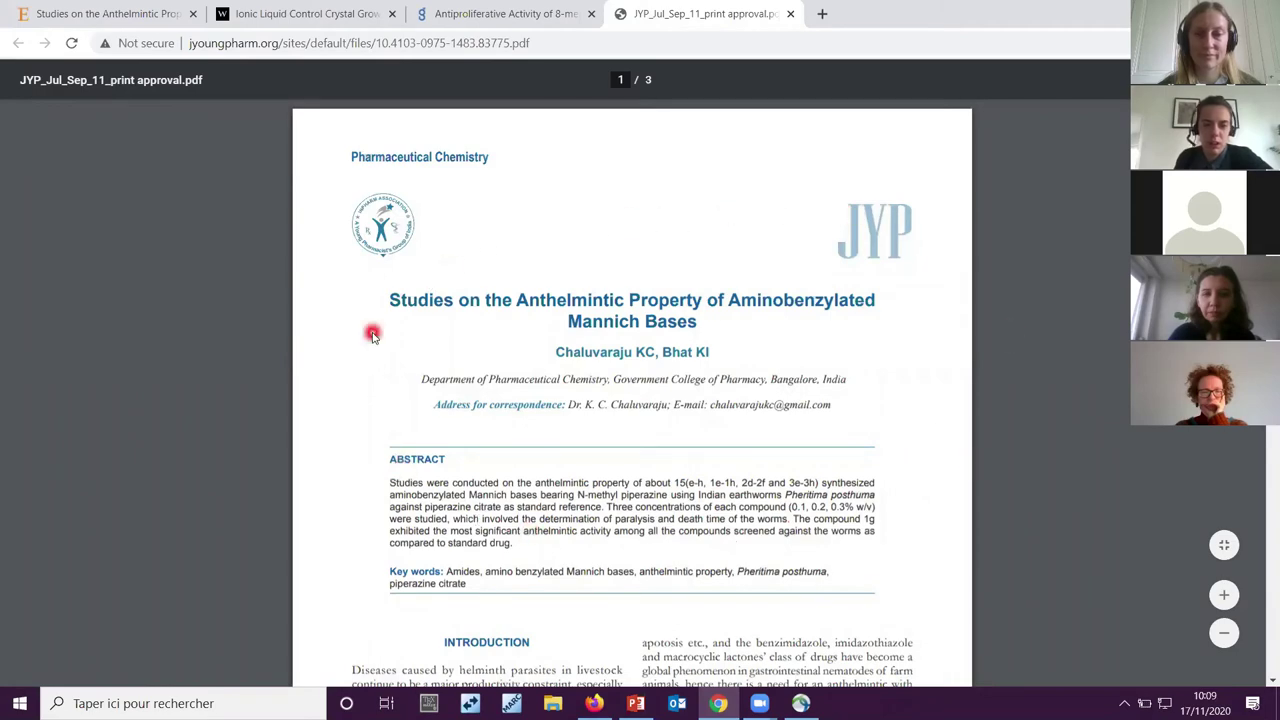
Look through the opened Mannich bases PDF to check whether it contains the full text
{"action": "scroll", "coordinate": [389, 290], "scroll_direction": "down", "scroll_amount": 1}
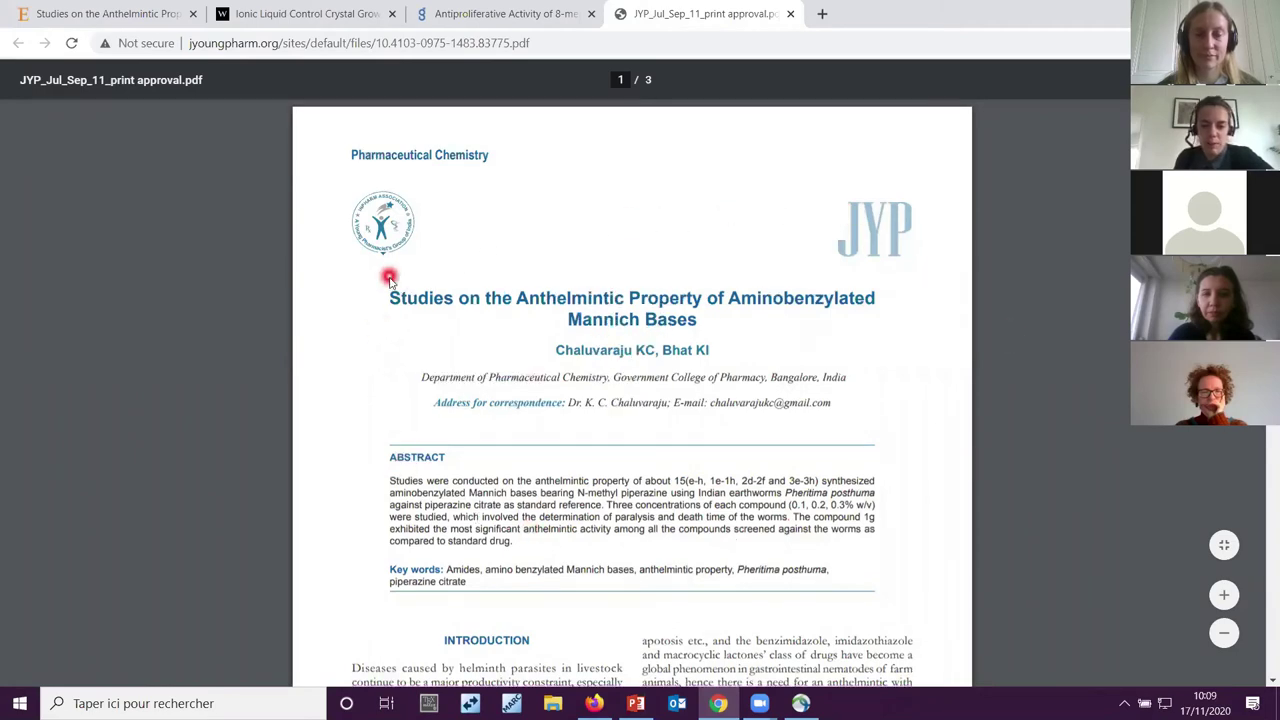
{"action": "scroll", "coordinate": [389, 280], "scroll_direction": "down", "scroll_amount": 1}
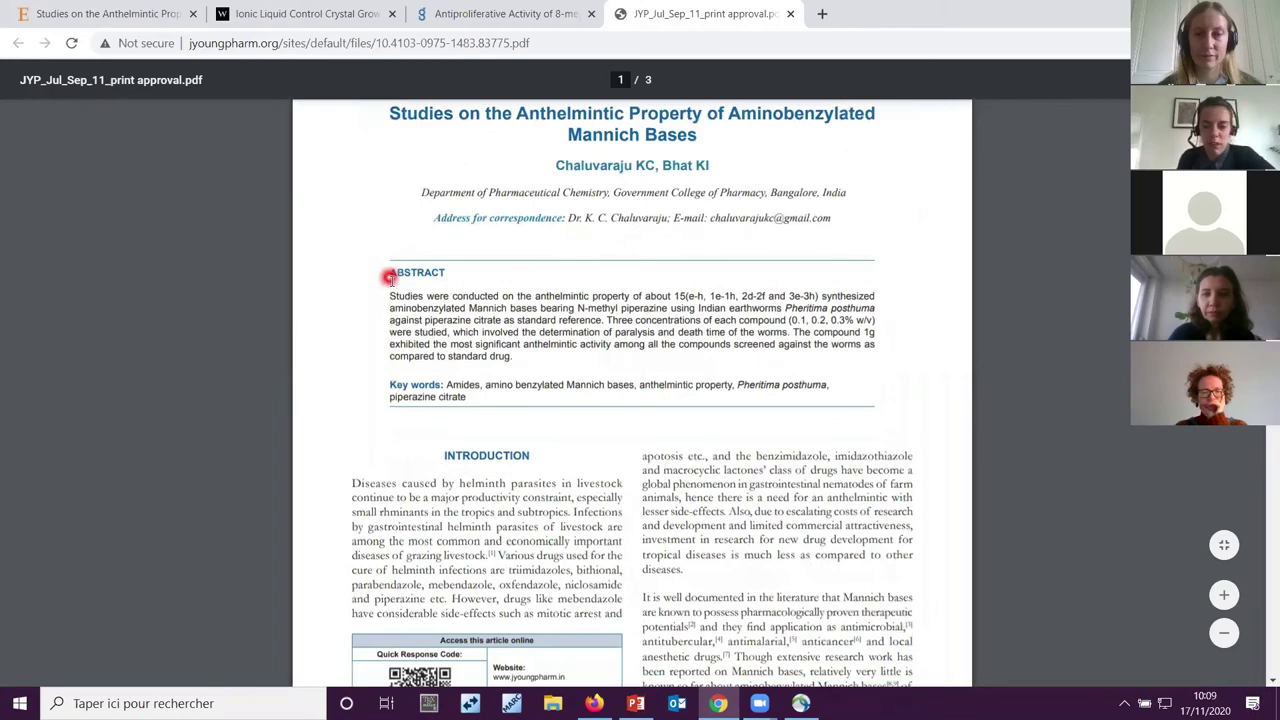
{"action": "scroll", "coordinate": [390, 280], "scroll_direction": "down", "scroll_amount": 5}
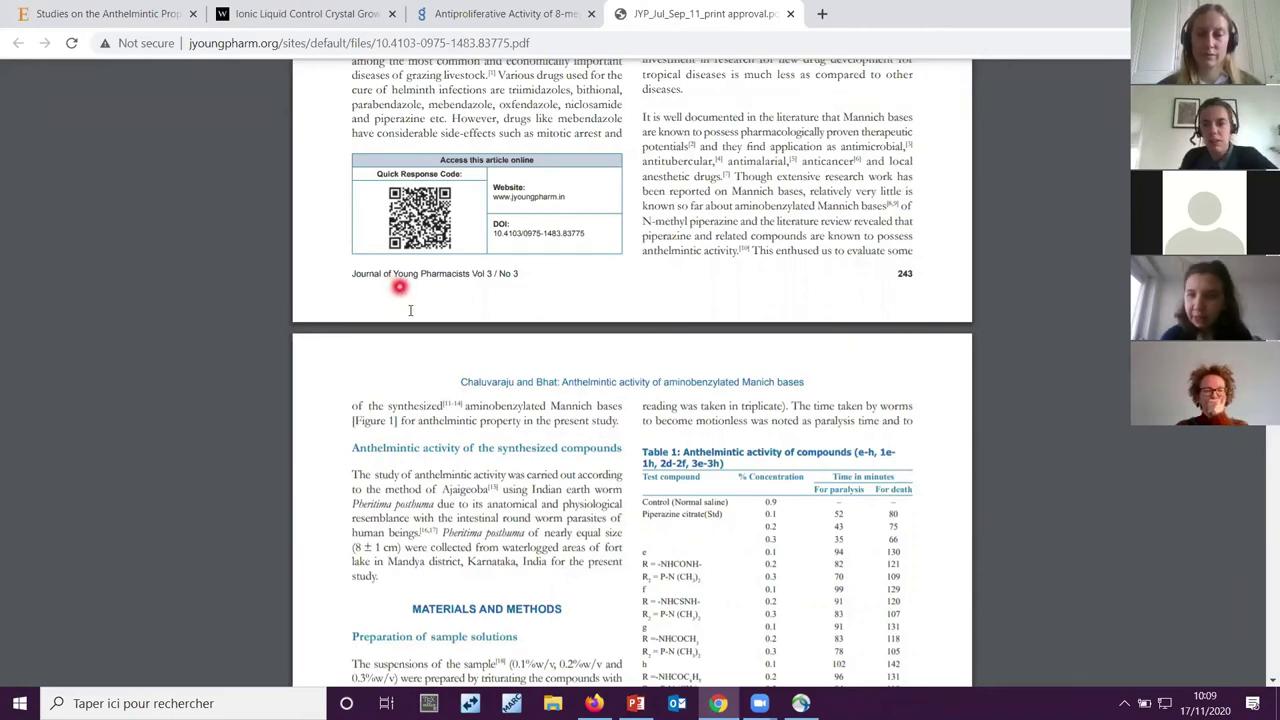
{"action": "scroll", "coordinate": [410, 310], "scroll_direction": "down", "scroll_amount": 2}
{"action": "scroll", "coordinate": [410, 310], "scroll_direction": "up", "scroll_amount": 10}
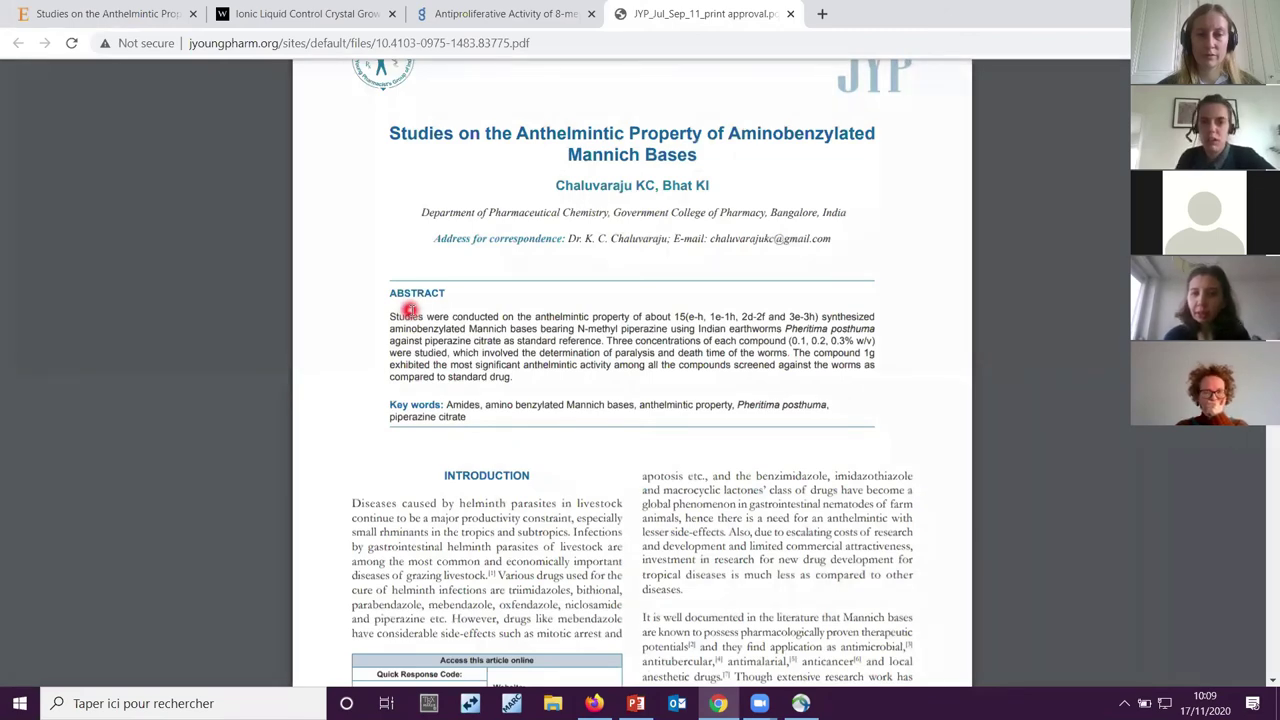
{"action": "scroll", "coordinate": [440, 337], "scroll_direction": "up", "scroll_amount": 3}
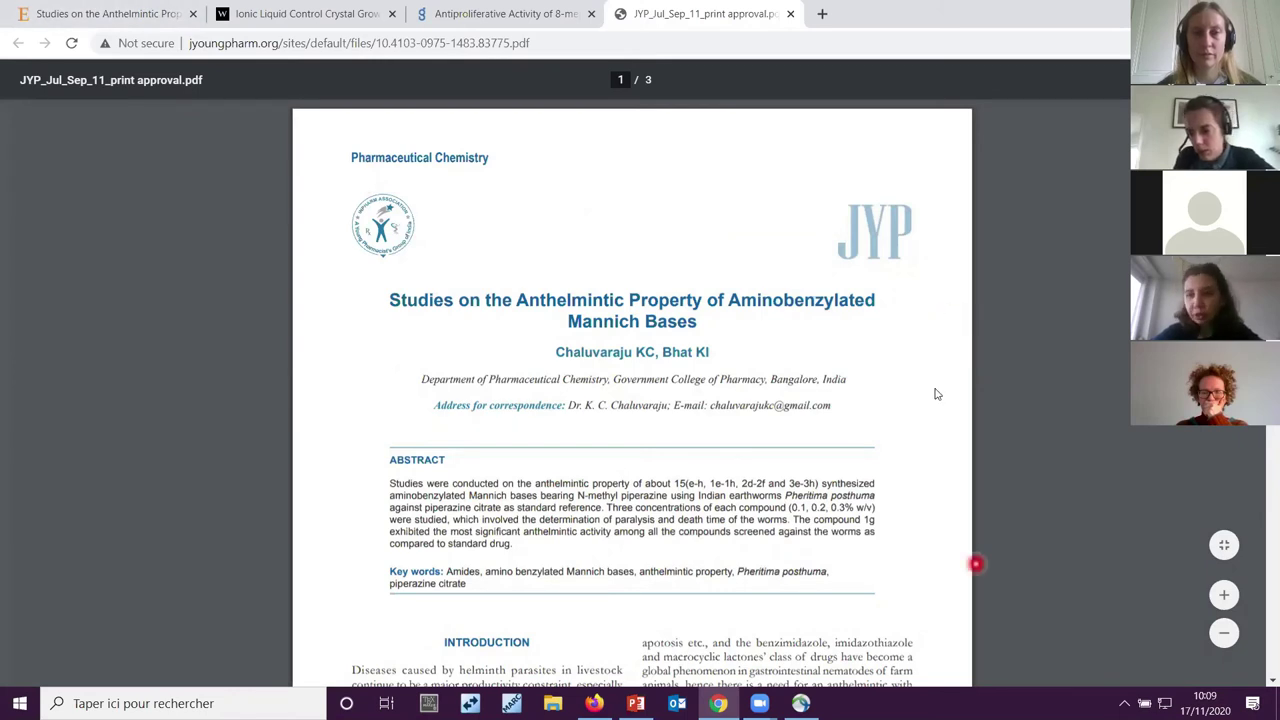
Disconnect the vpn.epfl.ch connection in Cisco AnyConnect and minimize its window
{"action": "left_click", "coordinate": [1124, 703]}
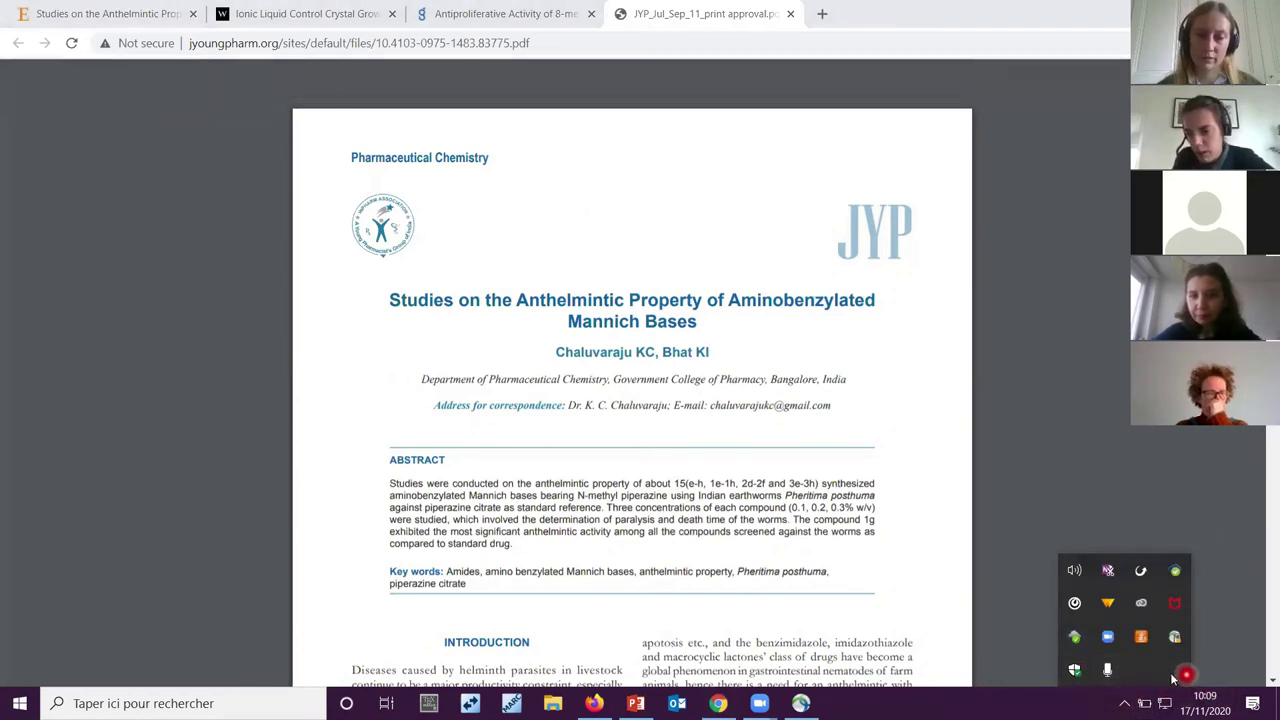
{"action": "left_click", "coordinate": [1035, 678]}
{"action": "left_click", "coordinate": [976, 511]}
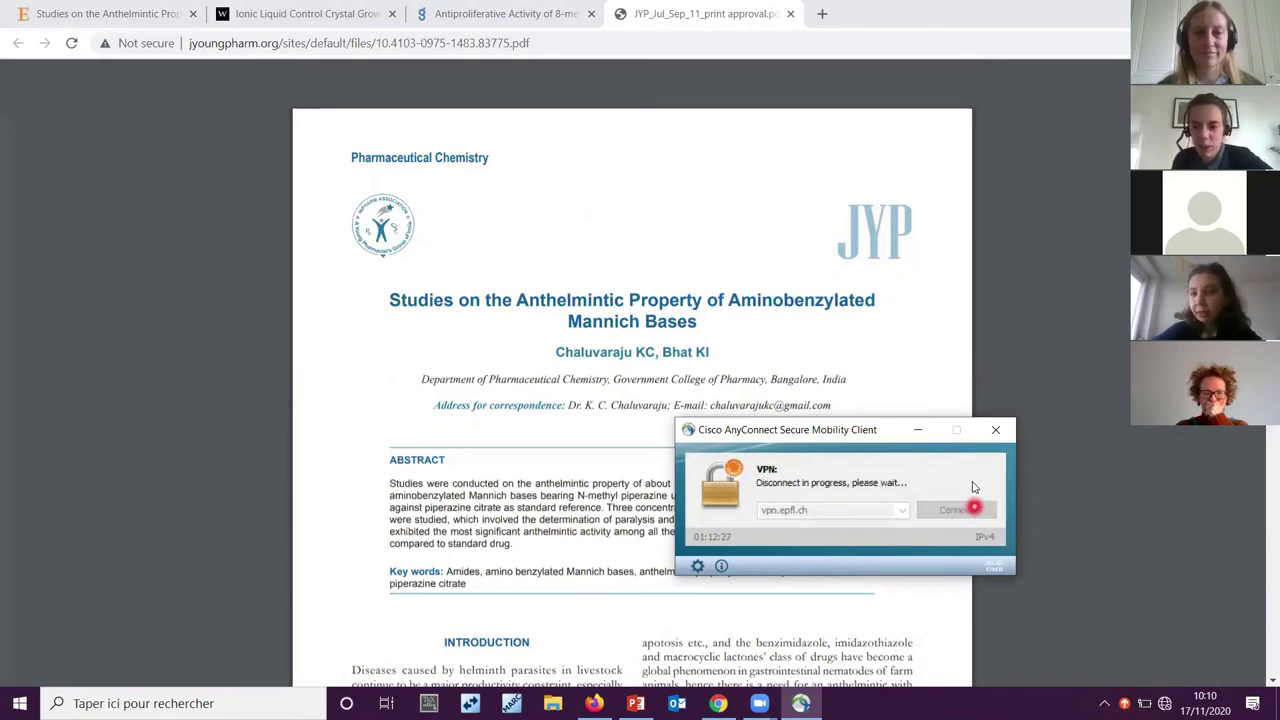
{"action": "left_click", "coordinate": [917, 430]}
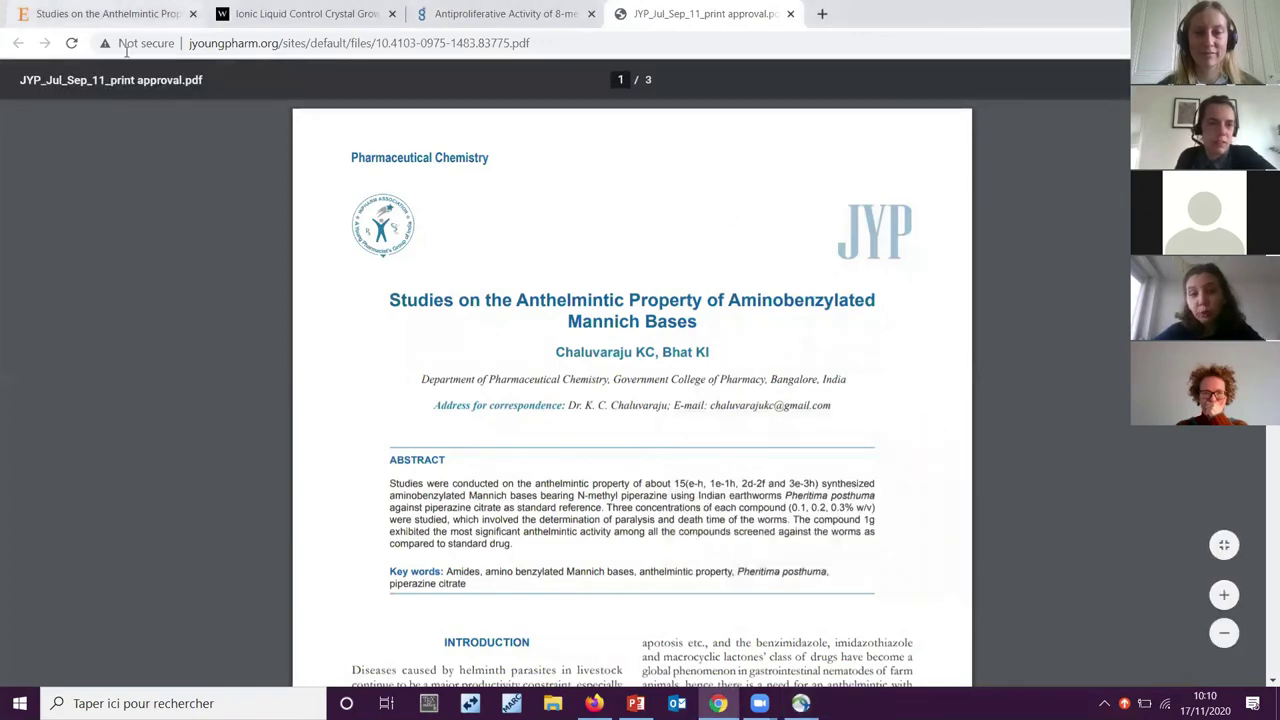
Download the Wiley article on ionic liquid control of crystal growth through Unpaywall, close the JYP PDF and open the downloaded file
{"action": "key", "text": "ctrl+2"}
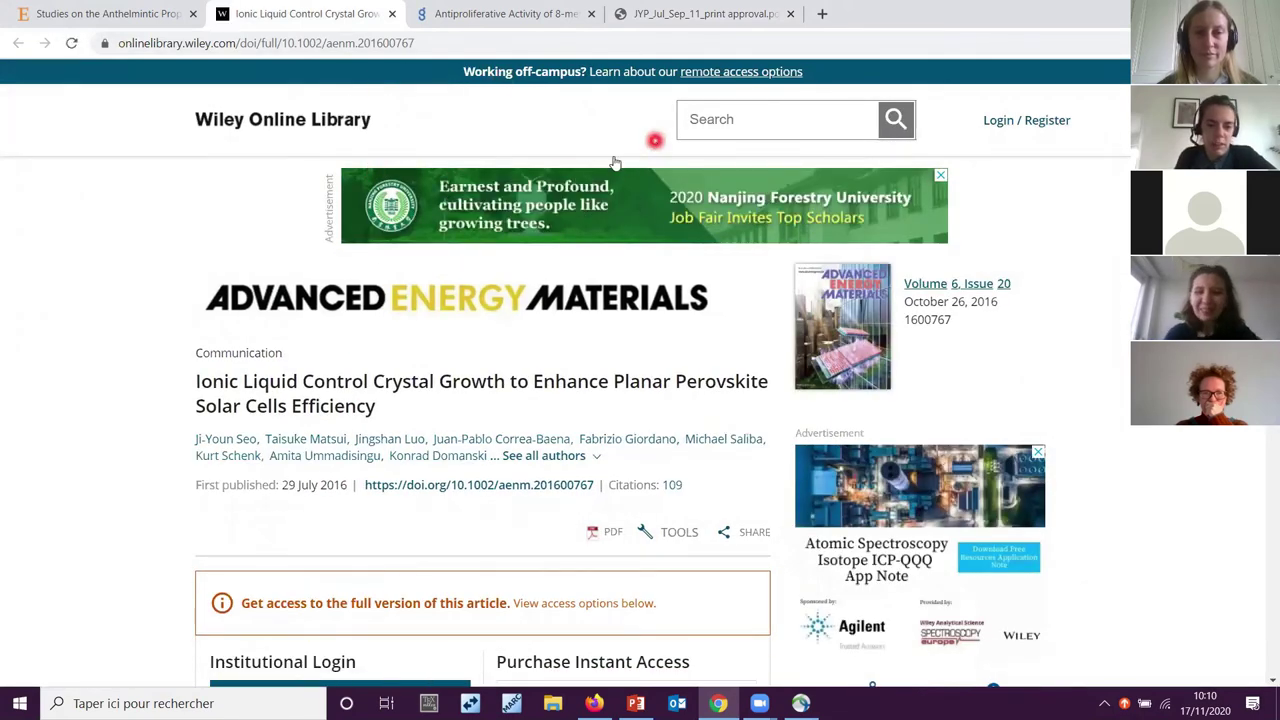
{"action": "scroll", "coordinate": [114, 371], "scroll_direction": "down", "scroll_amount": 2}
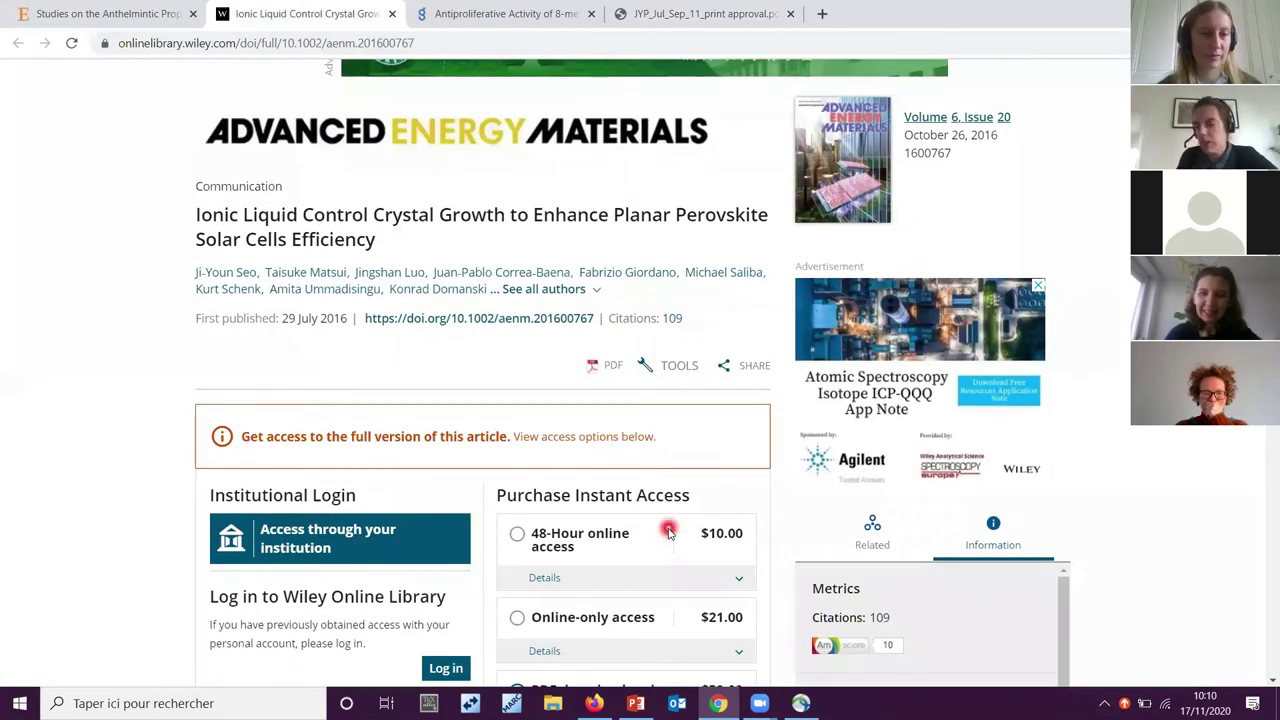
{"action": "scroll", "coordinate": [516, 408], "scroll_direction": "up", "scroll_amount": 2}
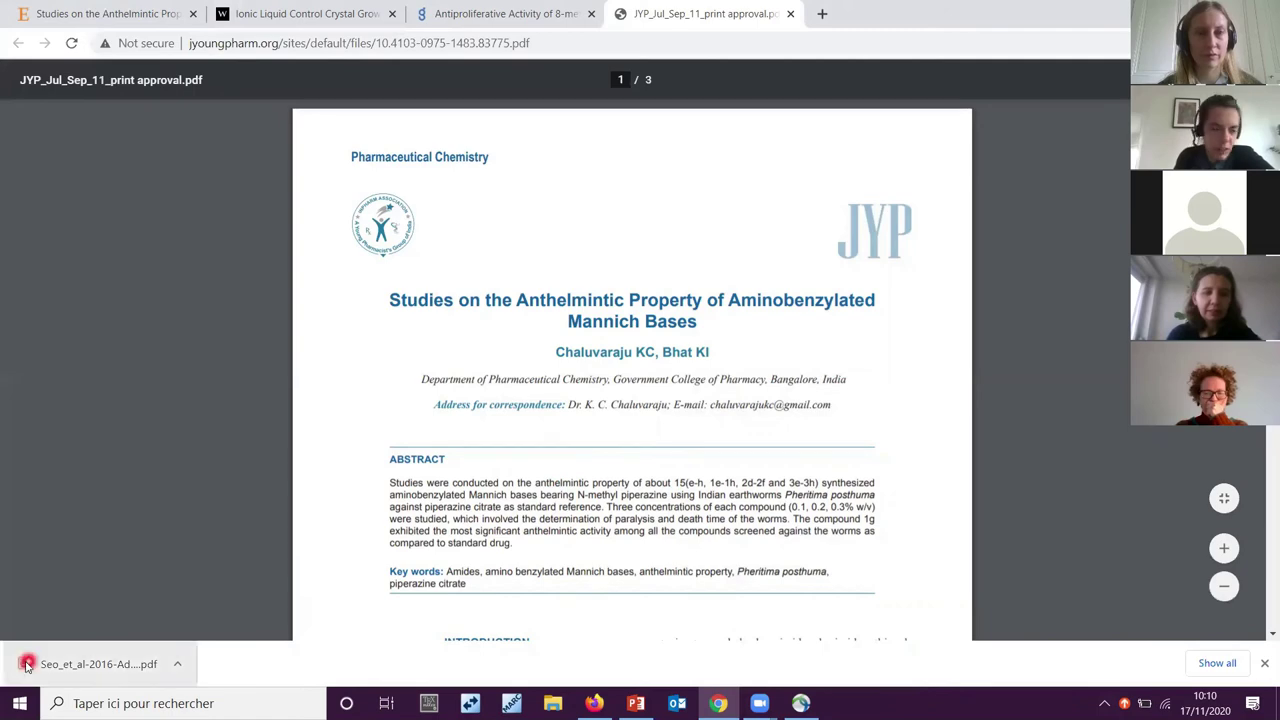
{"action": "left_click", "coordinate": [790, 13]}
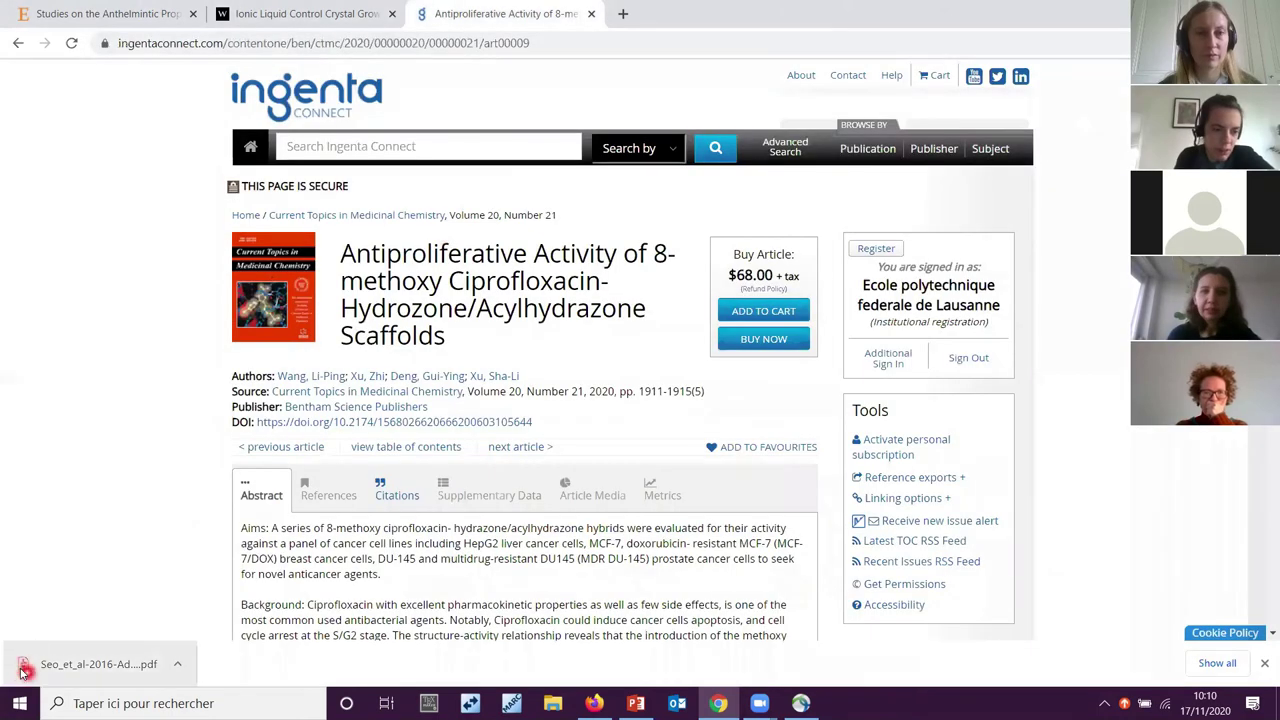
{"action": "left_click", "coordinate": [22, 668]}
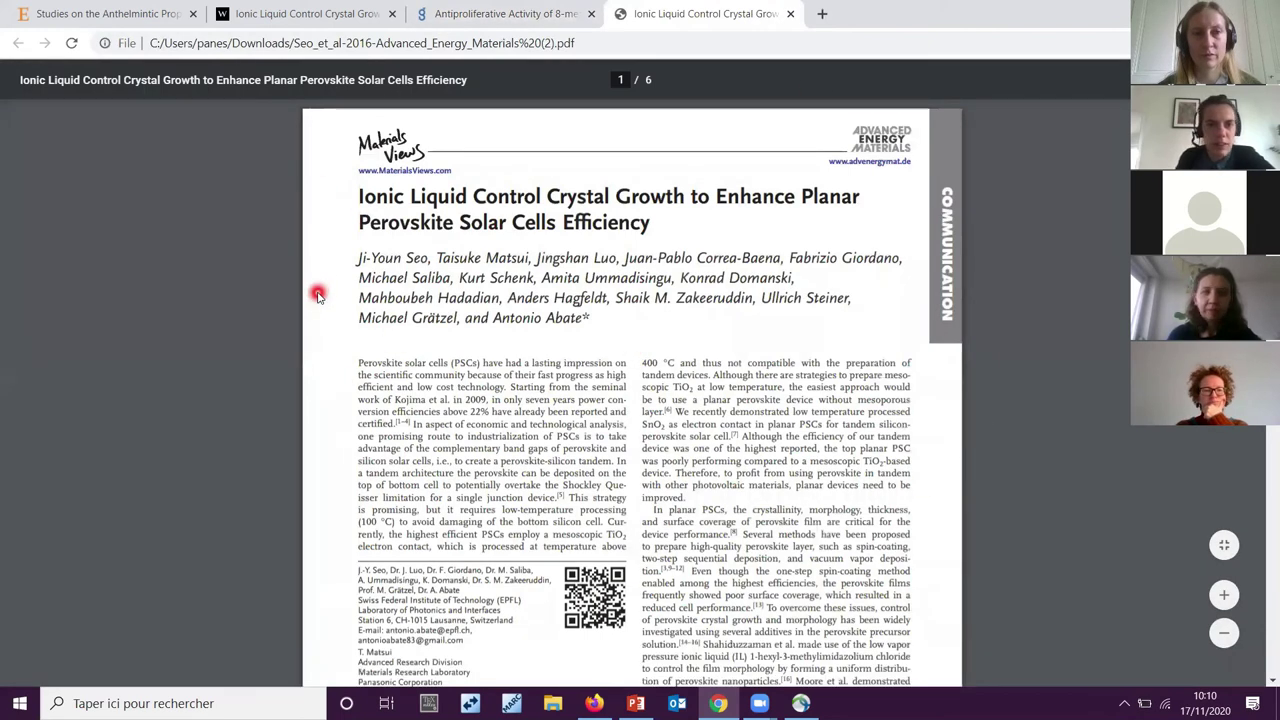
Close the opened PDF, download the Wiley perovskite solar cells article again through Unpaywall and open the new copy
{"action": "left_click", "coordinate": [790, 13]}
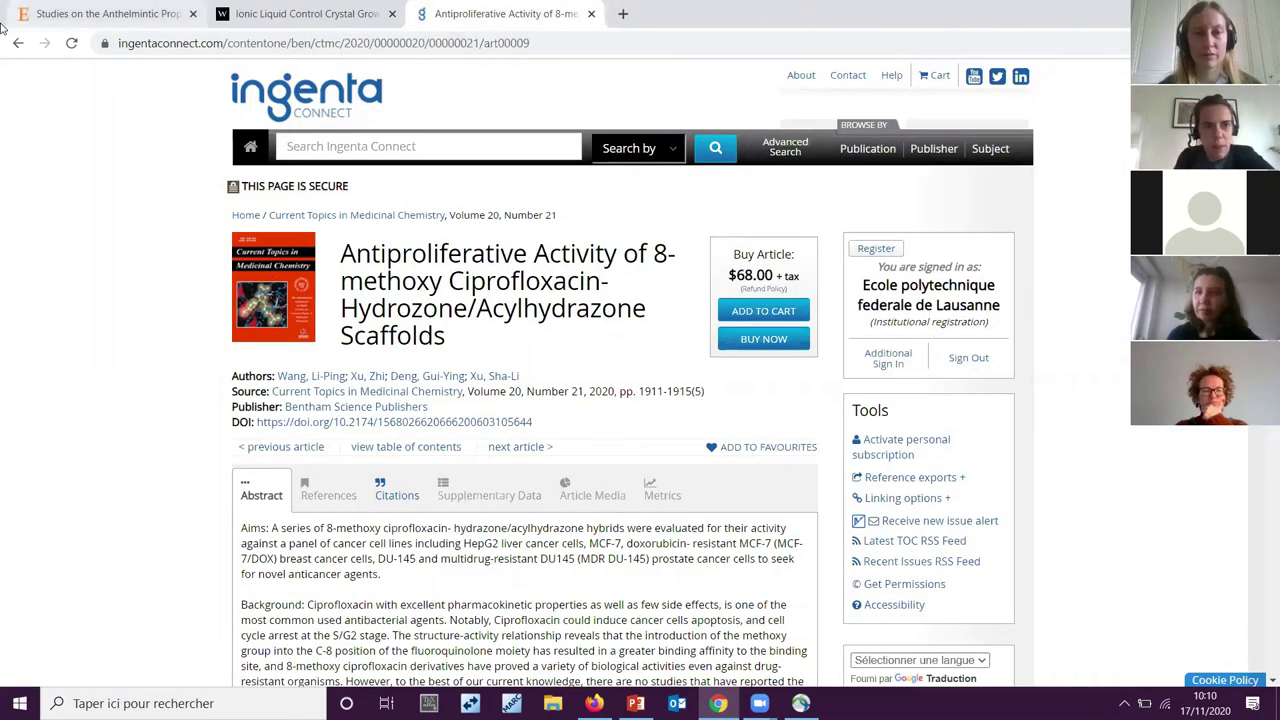
{"action": "key", "text": "ctrl+shift+Tab"}
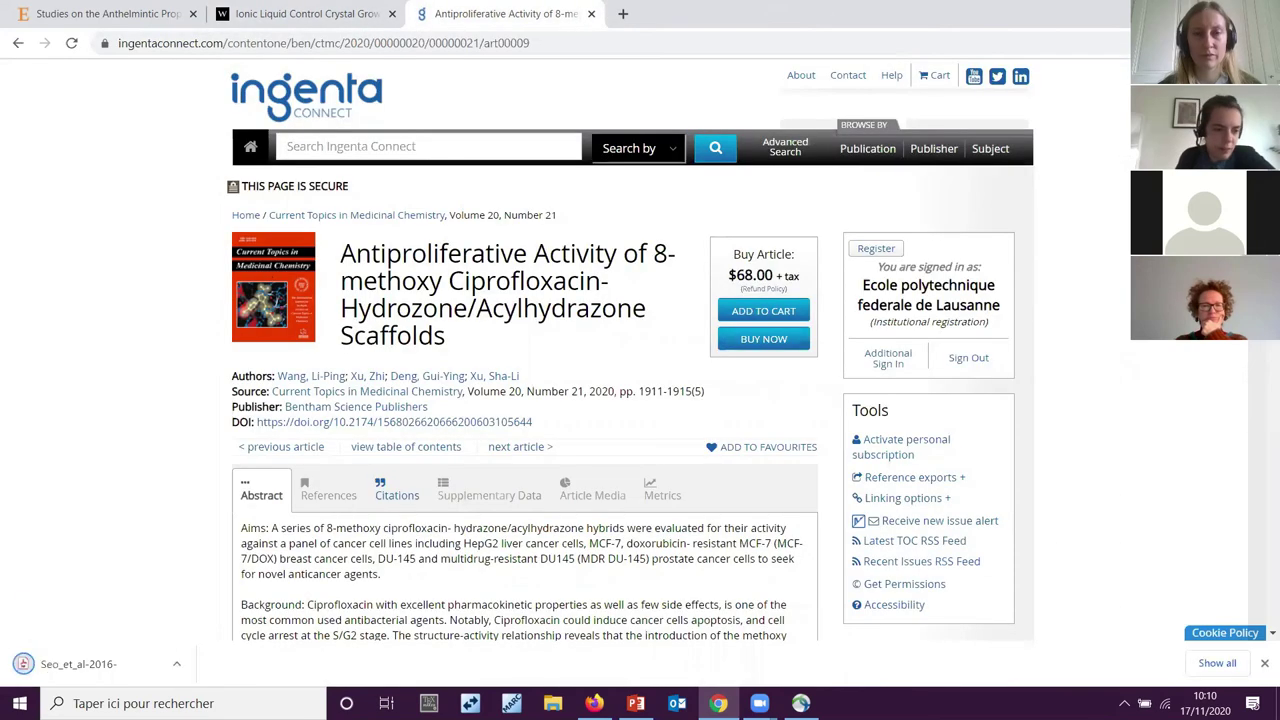
{"action": "left_click", "coordinate": [24, 672]}
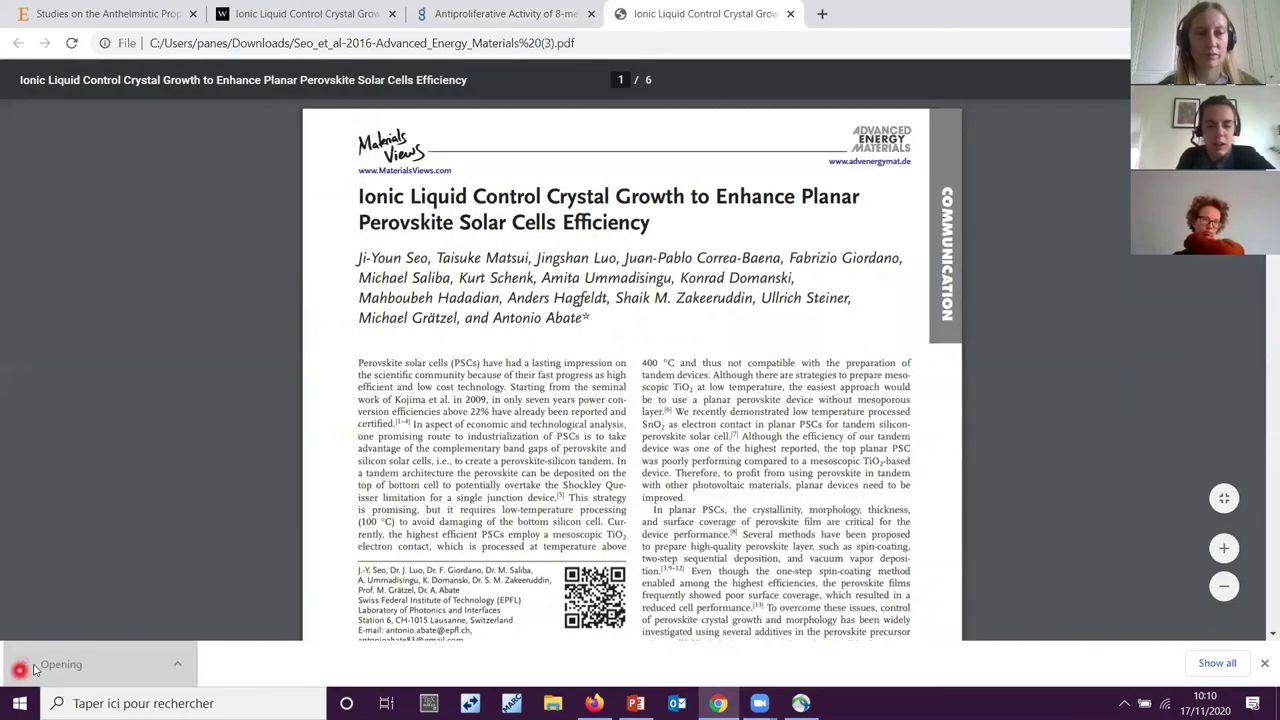
Examine the first two pages of the downloaded perovskite solar cells article, including its text and figures
{"action": "scroll", "coordinate": [578, 192], "scroll_direction": "down", "scroll_amount": 10}
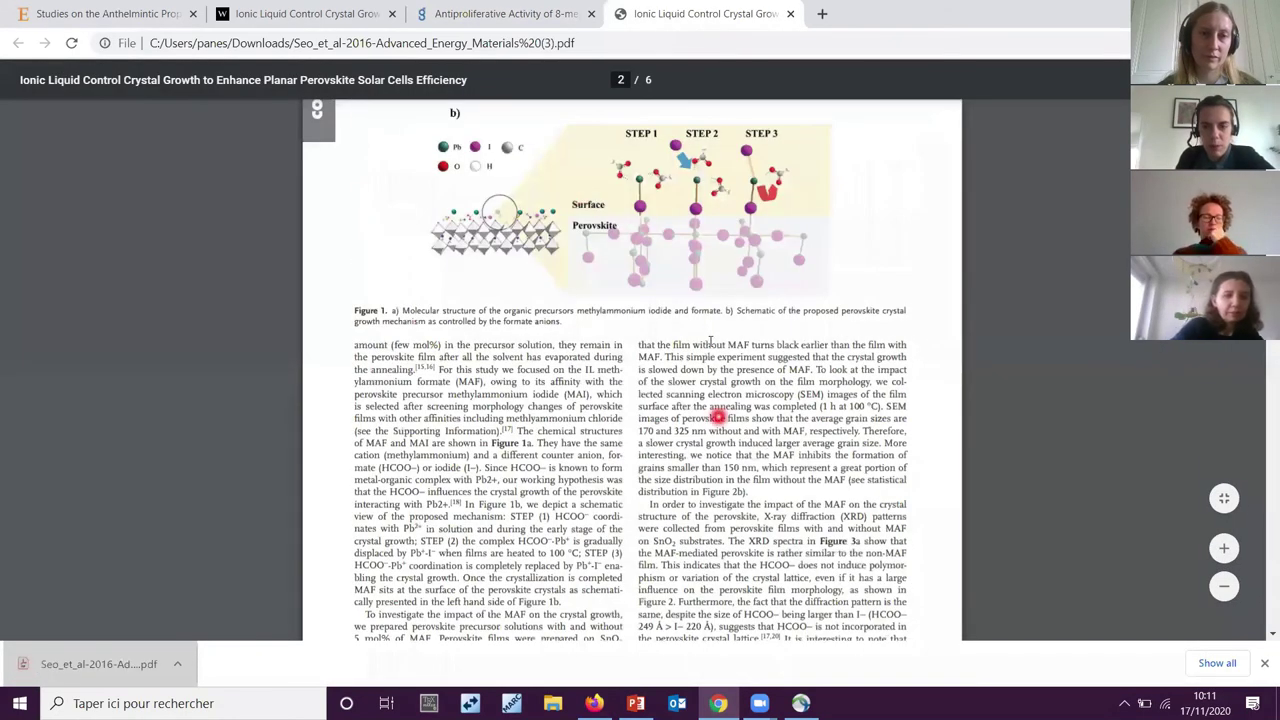
{"action": "scroll", "coordinate": [570, 237], "scroll_direction": "up", "scroll_amount": 5}
{"action": "scroll", "coordinate": [570, 237], "scroll_direction": "up", "scroll_amount": 5}
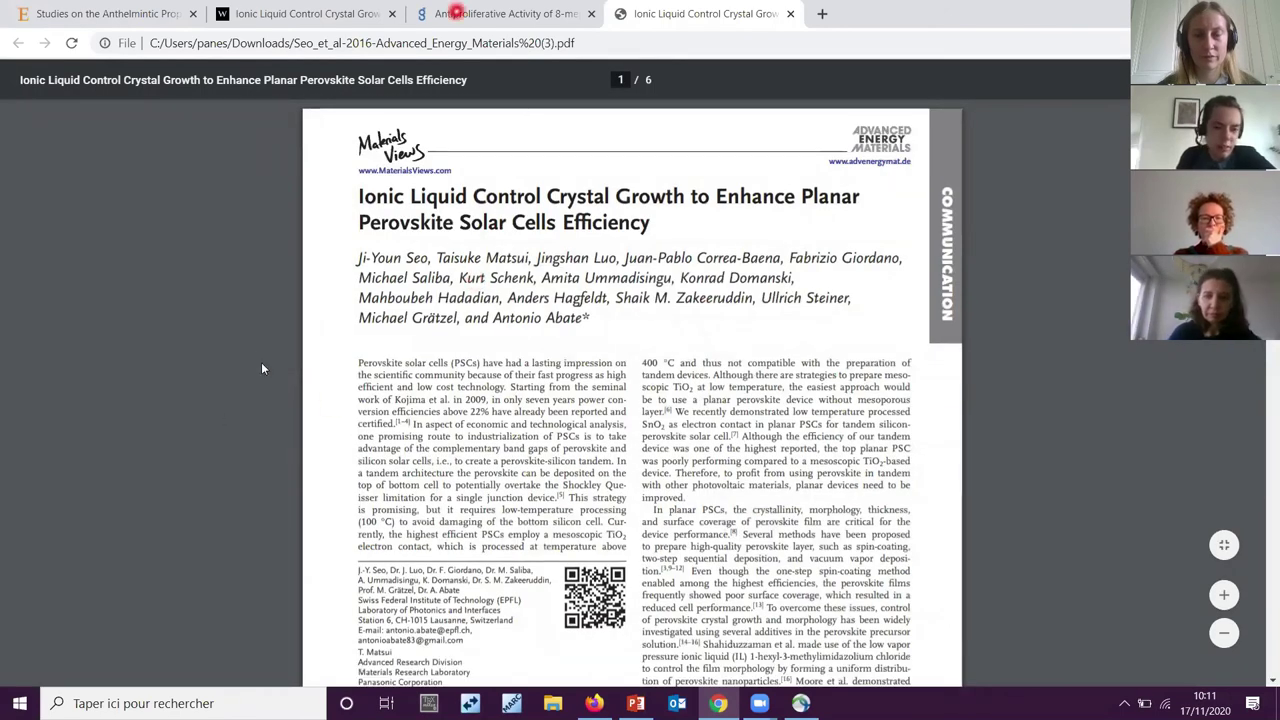
{"action": "scroll", "coordinate": [668, 311], "scroll_direction": "down", "scroll_amount": 1}
{"action": "scroll", "coordinate": [668, 311], "scroll_direction": "down", "scroll_amount": 3}
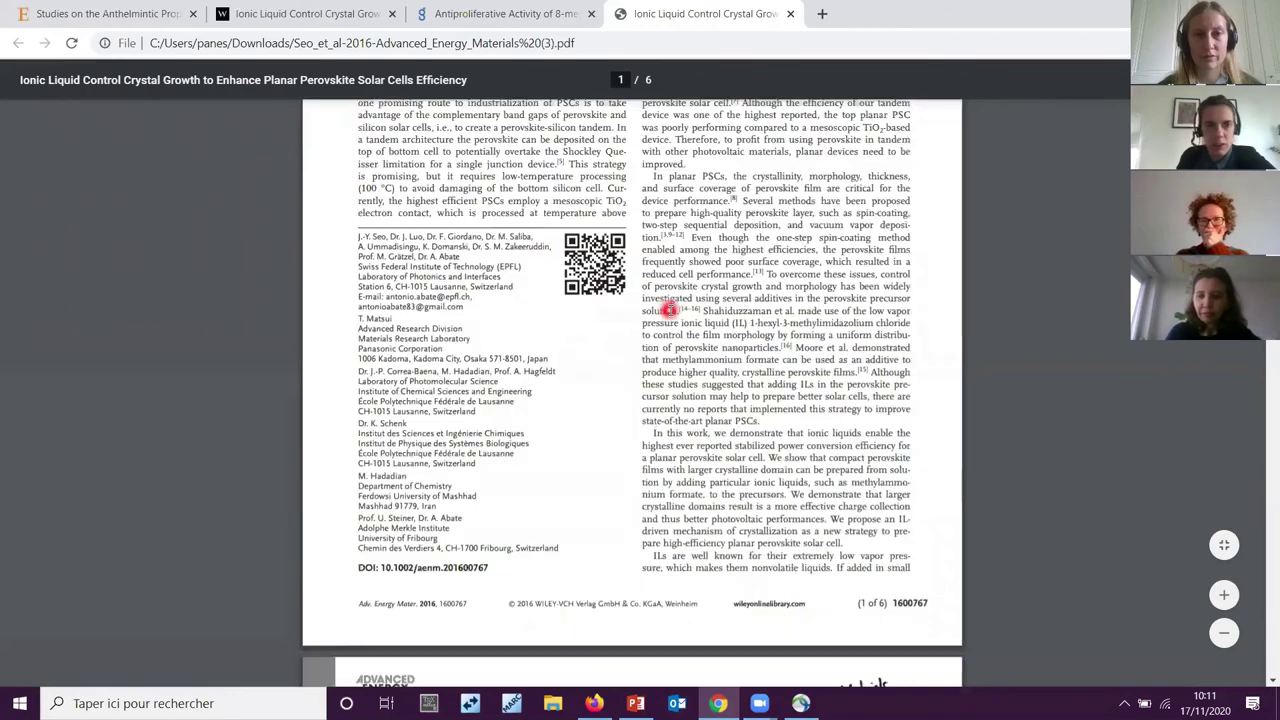
{"action": "scroll", "coordinate": [668, 311], "scroll_direction": "down", "scroll_amount": 5}
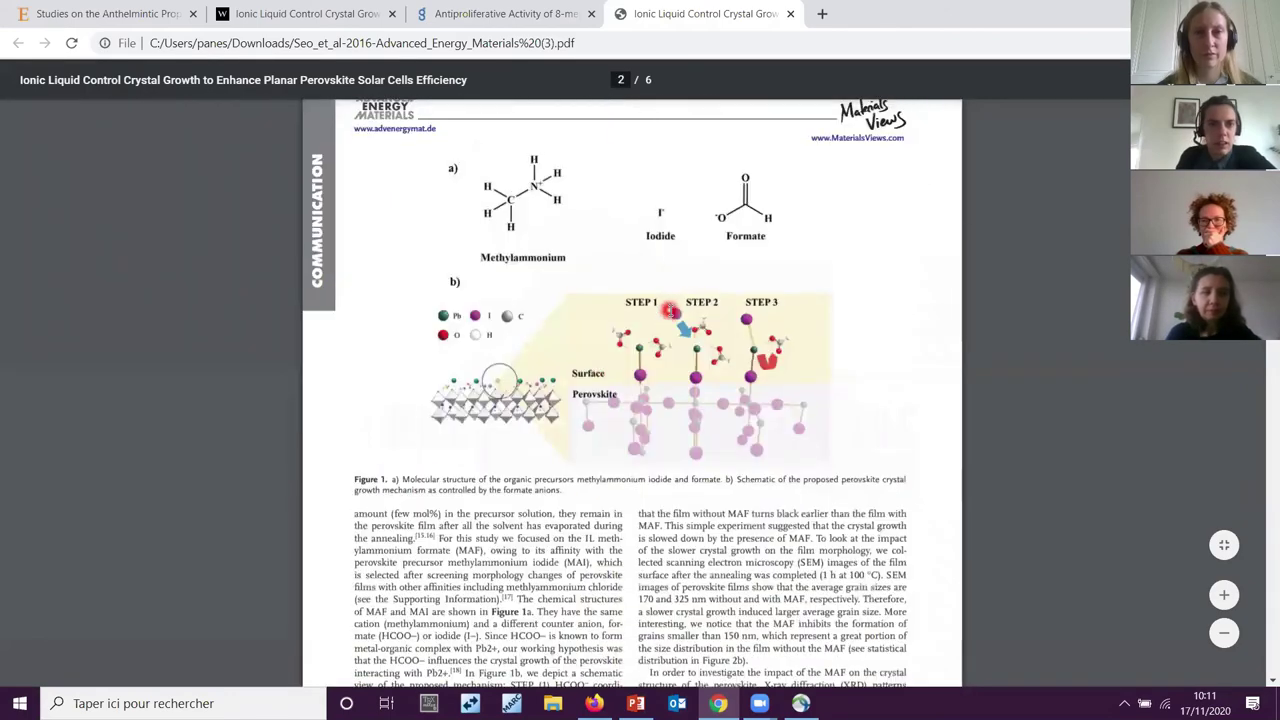
{"action": "scroll", "coordinate": [668, 310], "scroll_direction": "up", "scroll_amount": 6}
{"action": "scroll", "coordinate": [668, 310], "scroll_direction": "up", "scroll_amount": 2}
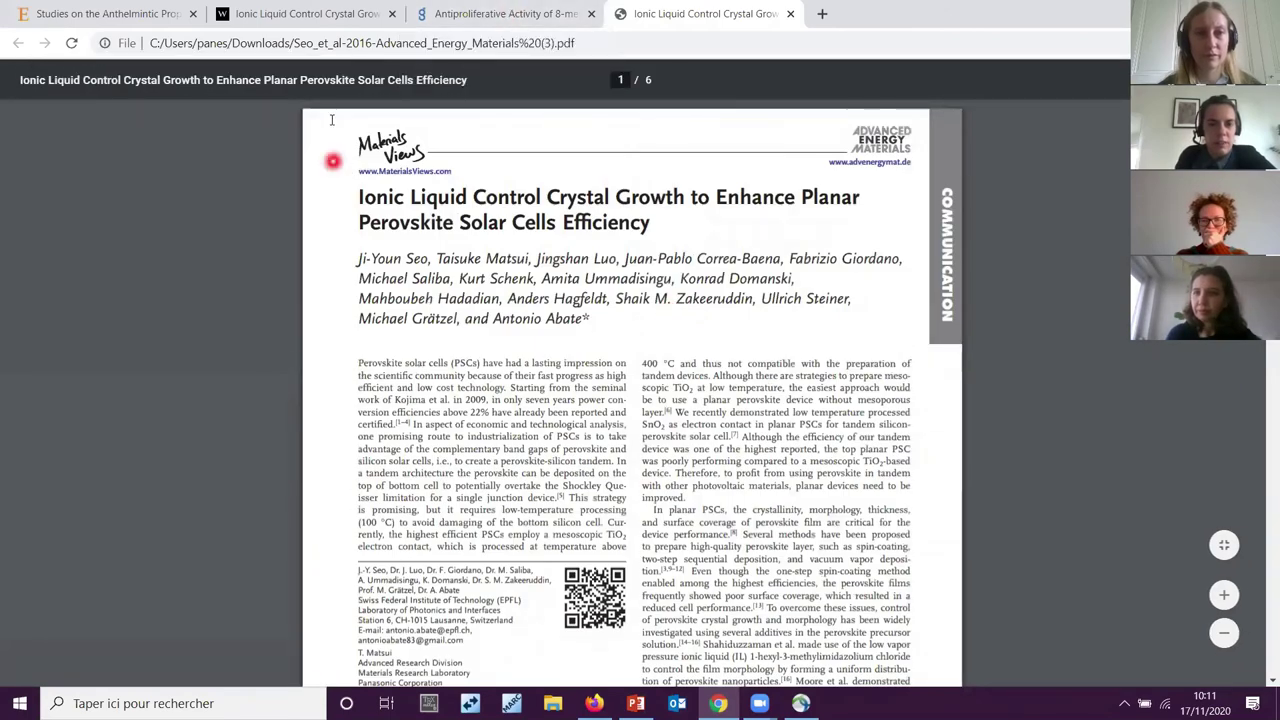
Check the Ingenta Connect article on 8-methoxy ciprofloxacin scaffolds for an open-access version with Unpaywall and dismiss the message
{"action": "left_click", "coordinate": [460, 15]}
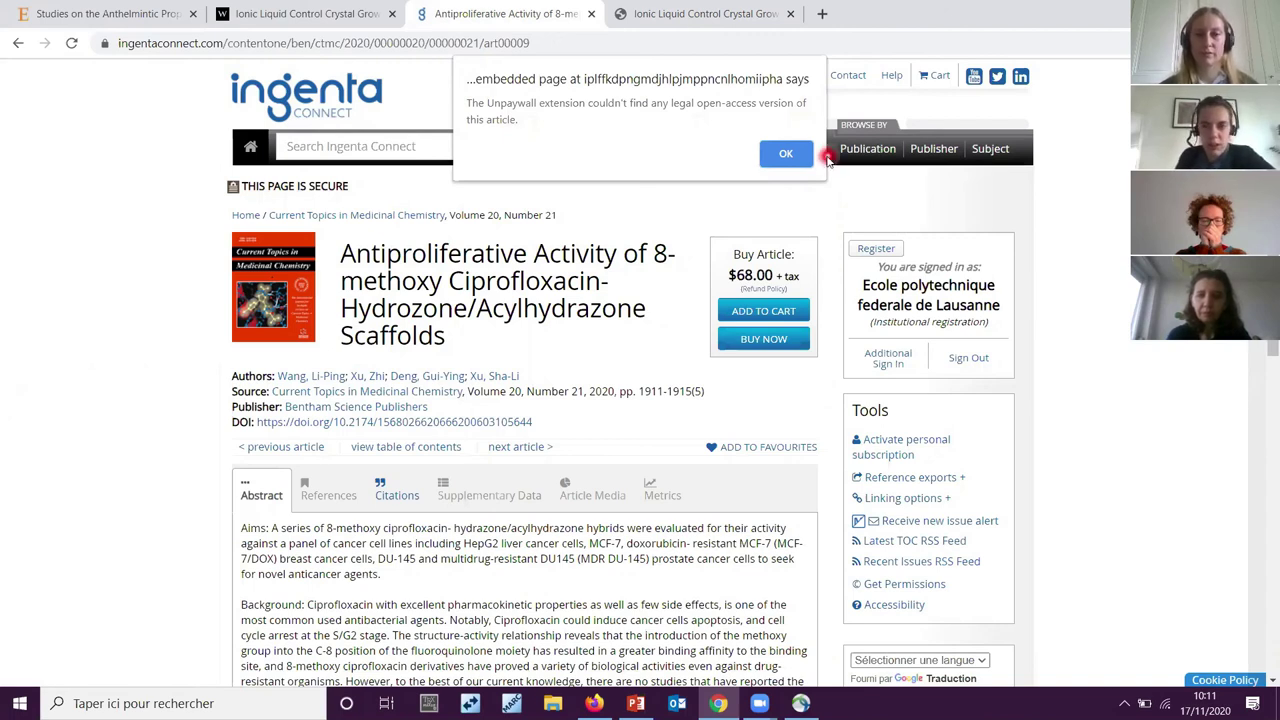
{"action": "left_click", "coordinate": [780, 156]}
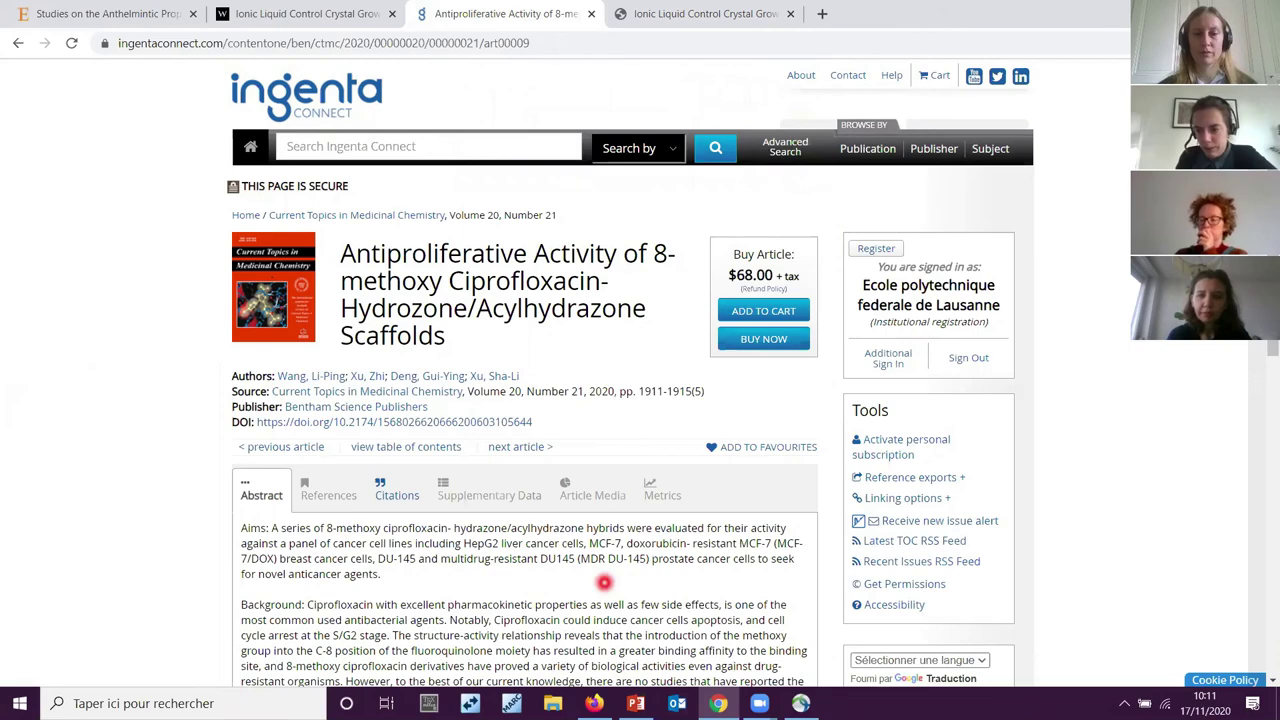
Switch to PowerPoint and resume the slide show from the "Other extensions with Unpaywall's database" slide
{"action": "key", "text": "alt+Tab"}
{"action": "left_click", "coordinate": [1110, 678]}
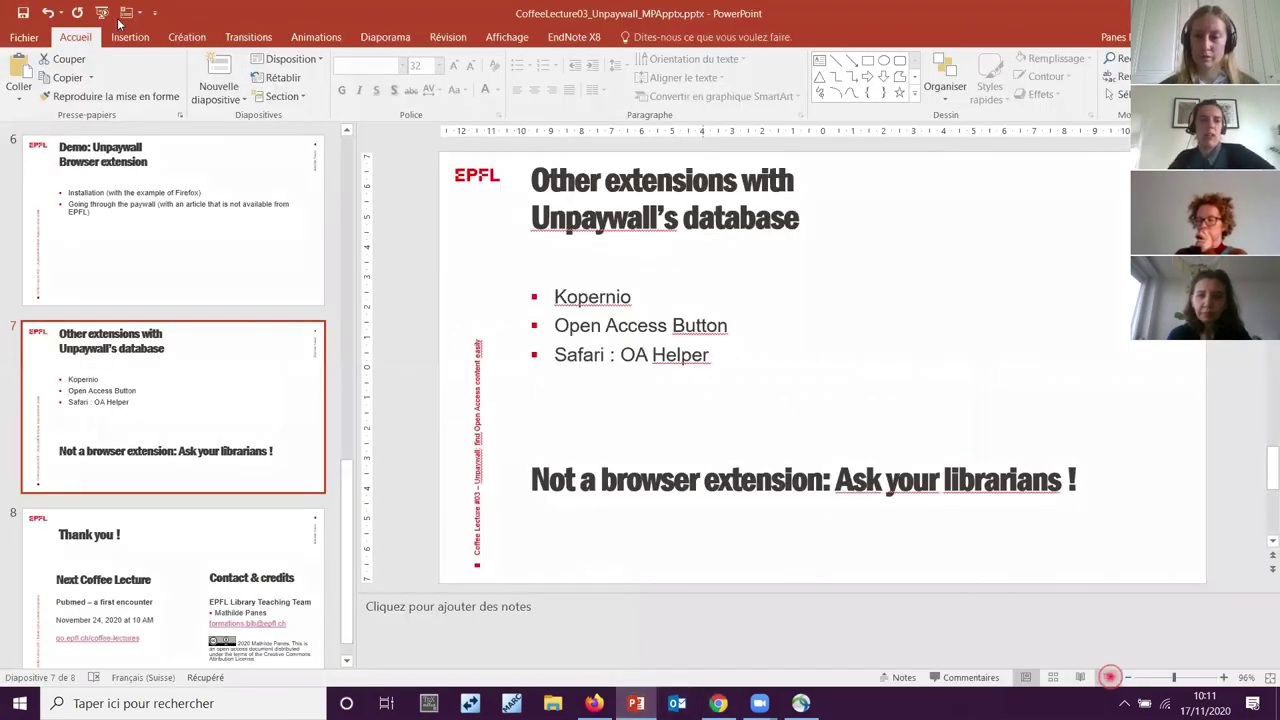